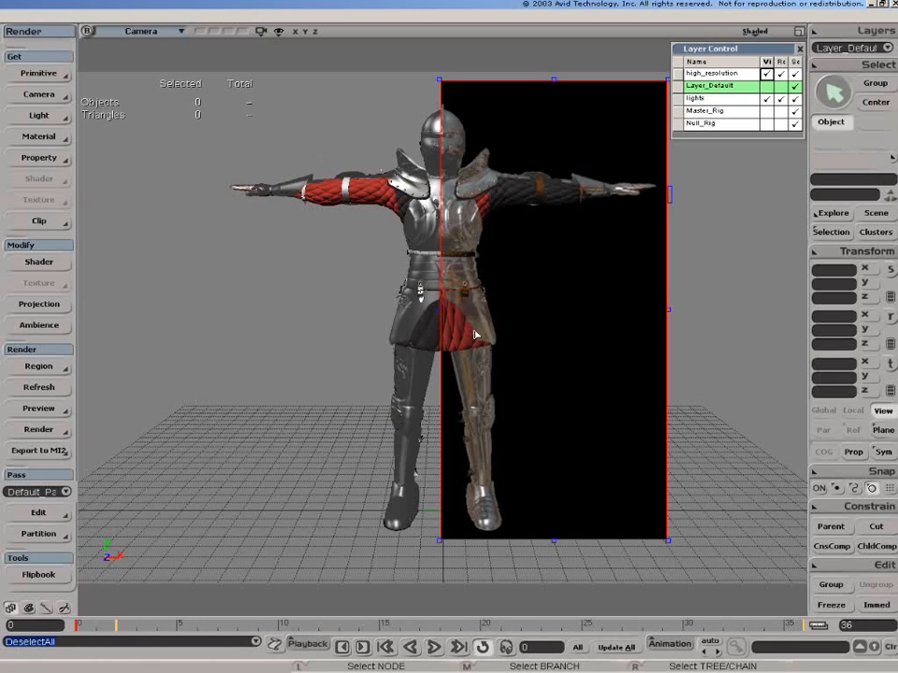
# Turn off the render region, then hide the high_resolution layer and make Layer_Default both visible and renderable
pyautogui.press('q')
pyautogui.middleClick(476, 335)
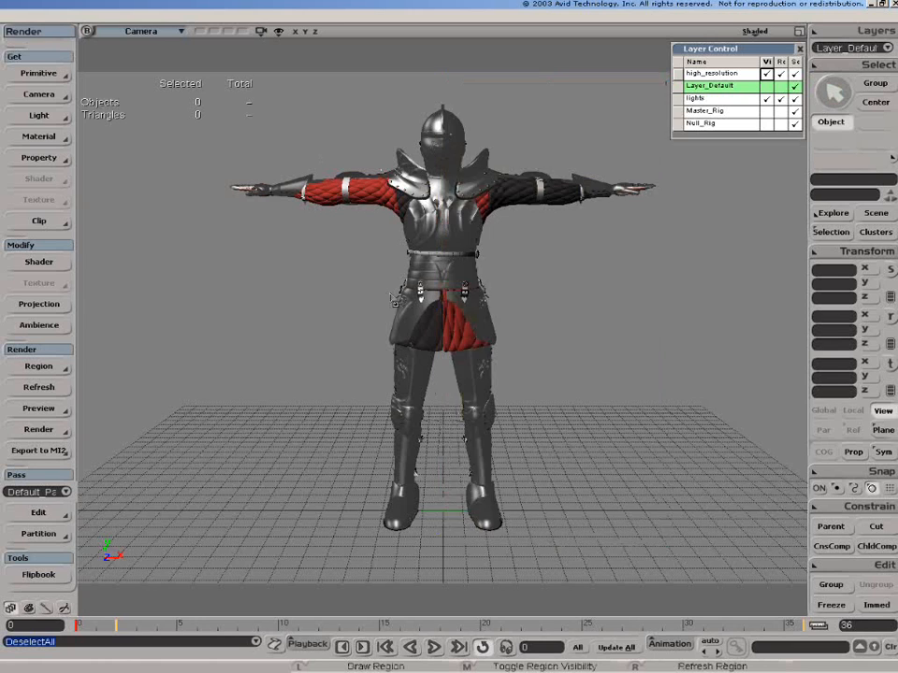
pyautogui.click(765, 74)
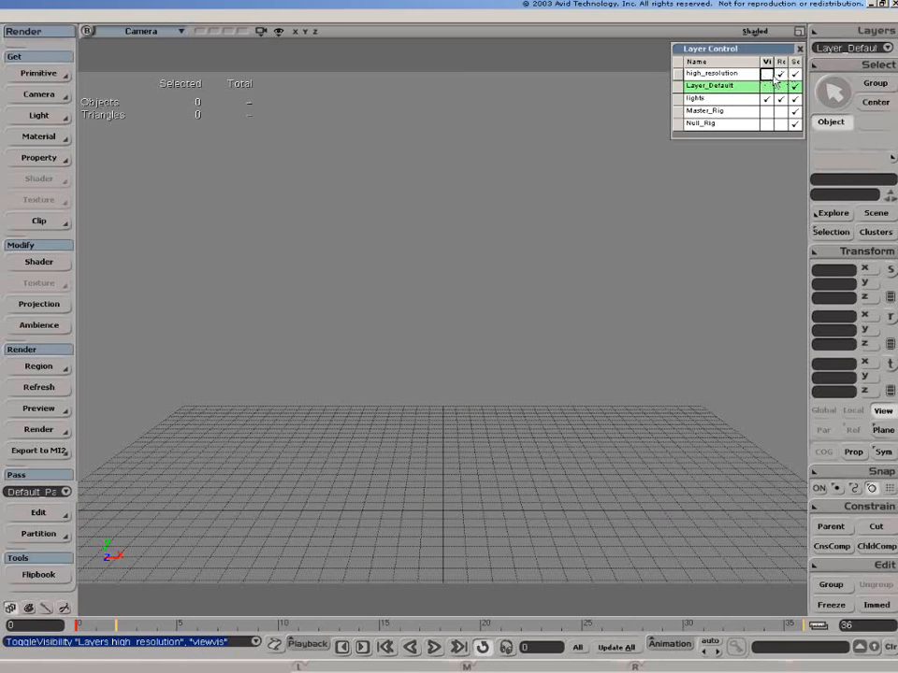
pyautogui.click(766, 86)
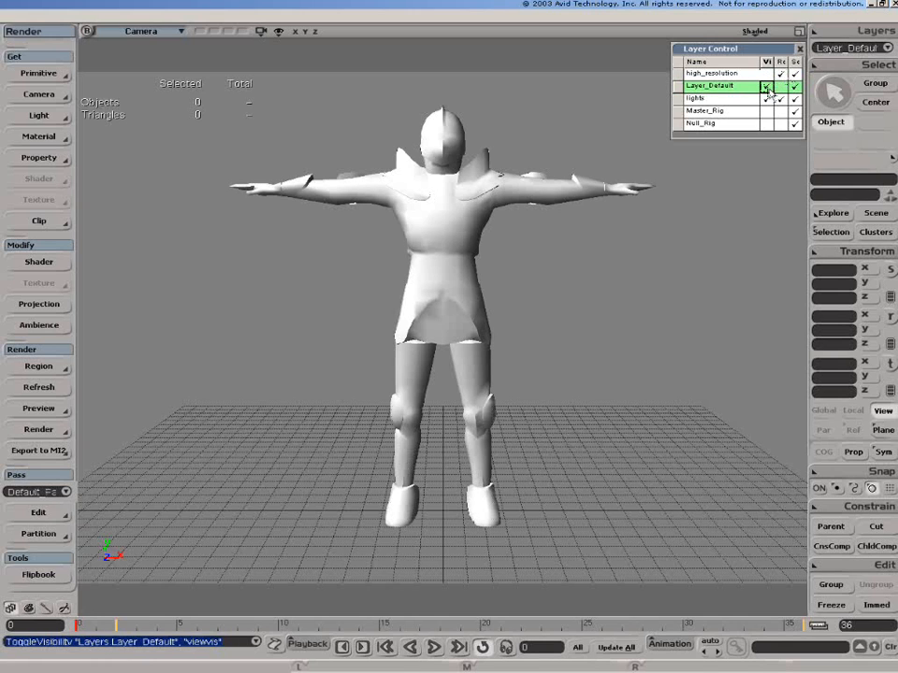
pyautogui.click(780, 86)
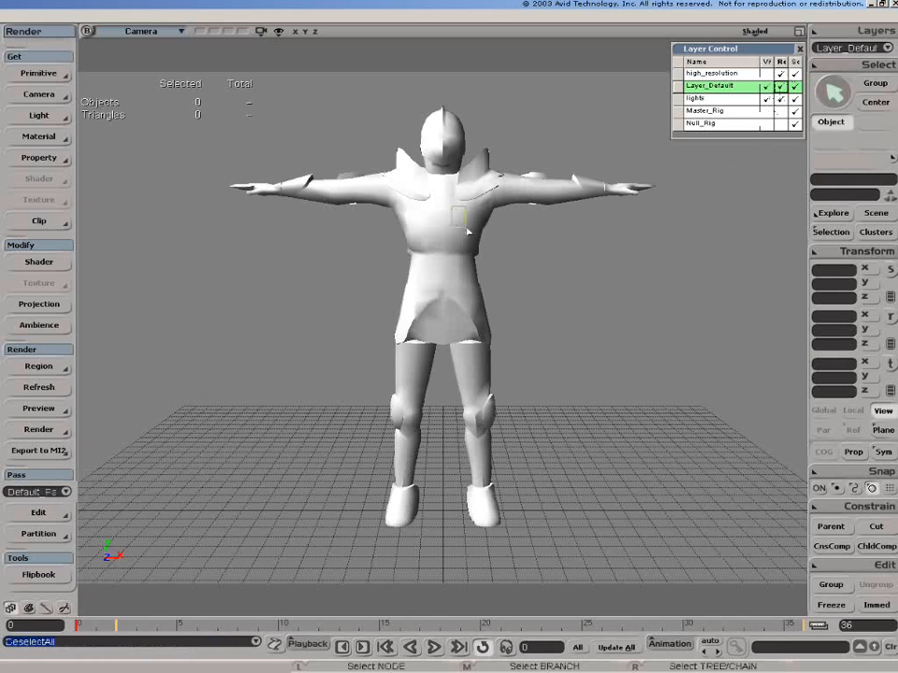
# Apply the GPU SurfaceFX low resolution model setup from the NetView add-ons to the low-resolution knight model
pyautogui.click(361, 184)
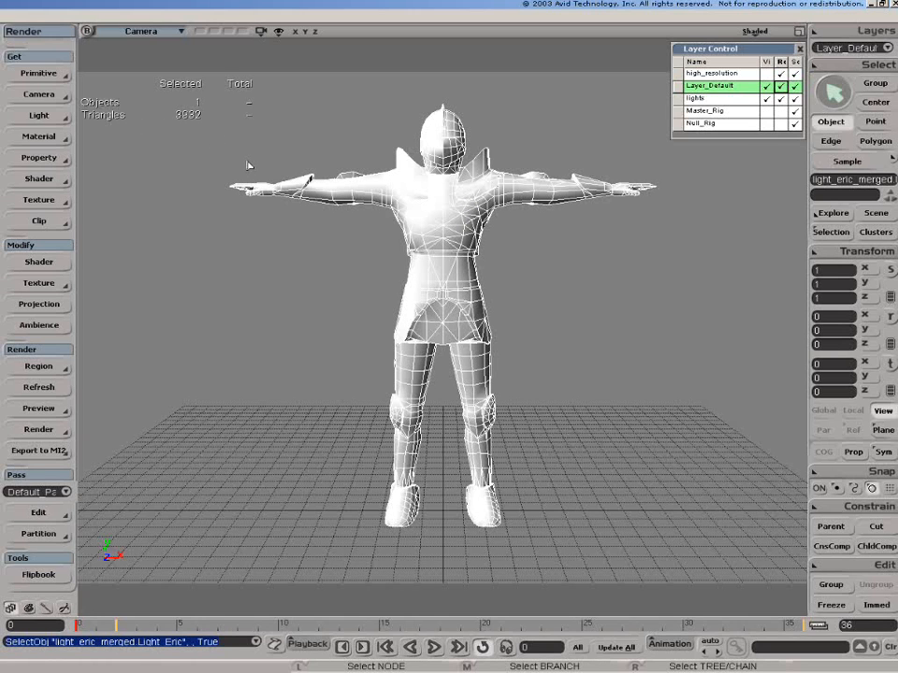
pyautogui.hotkey('alt', '5')
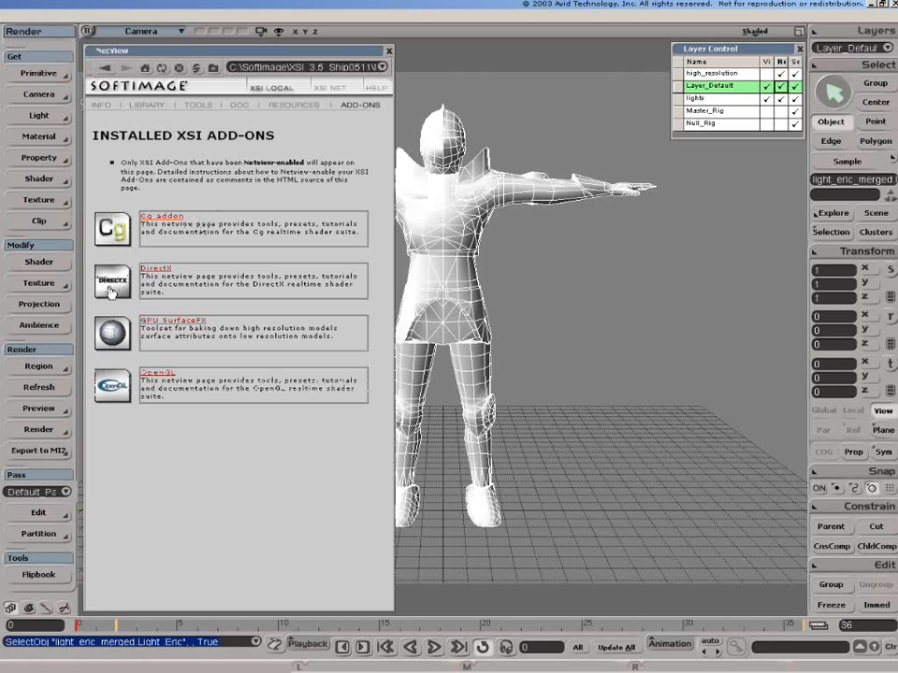
pyautogui.click(163, 320)
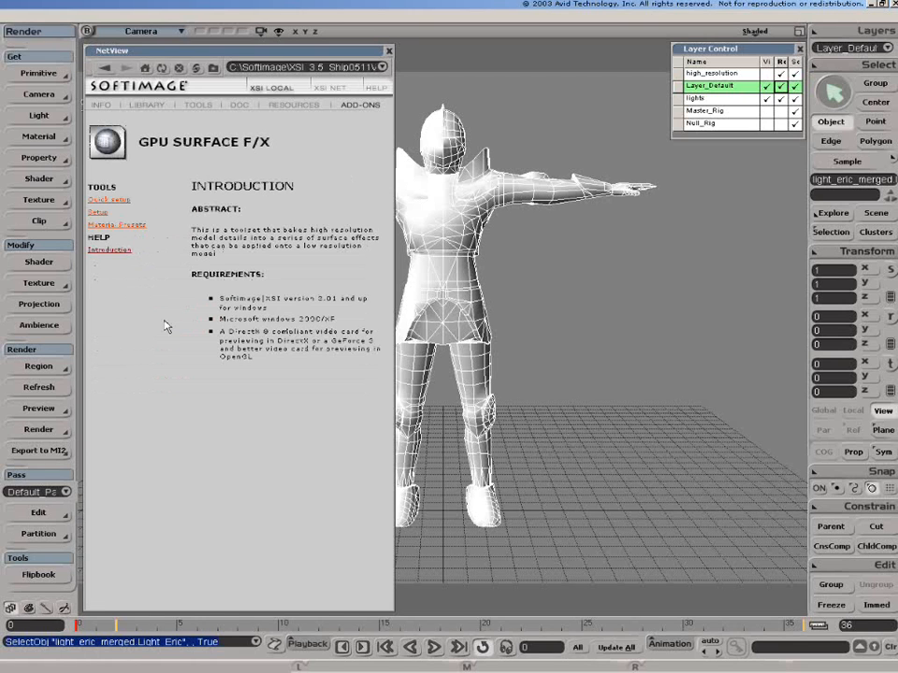
pyautogui.click(97, 215)
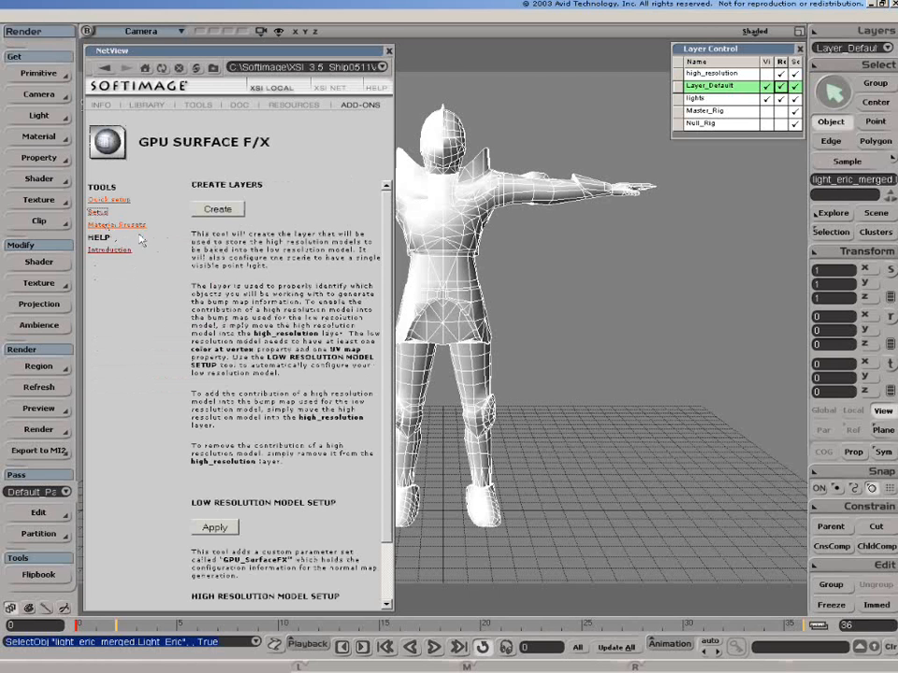
pyautogui.scroll(-3, 292, 243)
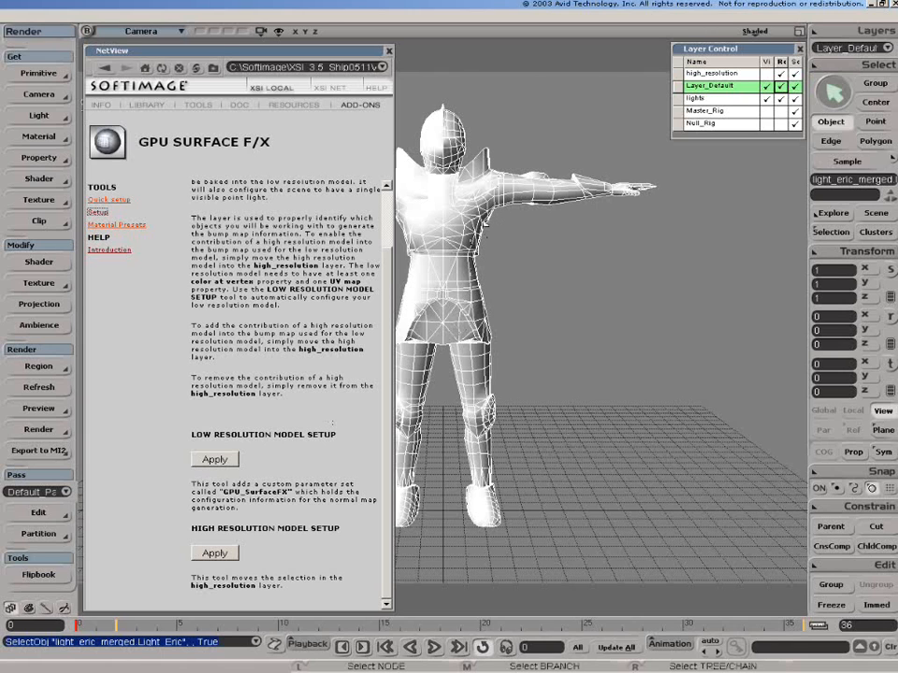
pyautogui.click(215, 460)
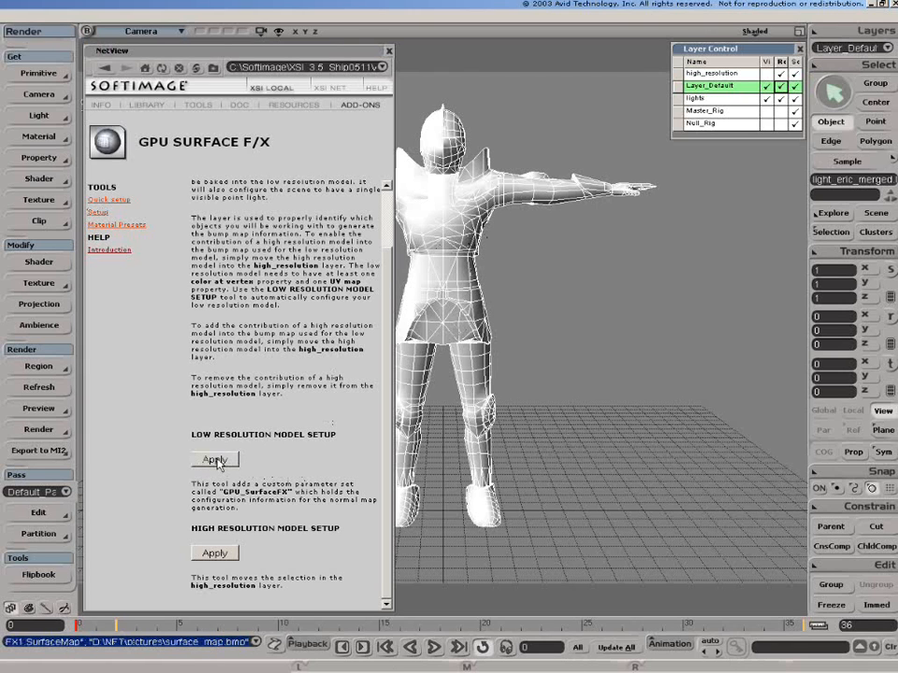
# Set the GPUSurfaceFX1 map resolution to 1024 and regenerate the surface and normal maps
pyautogui.doubleClick(236, 52)
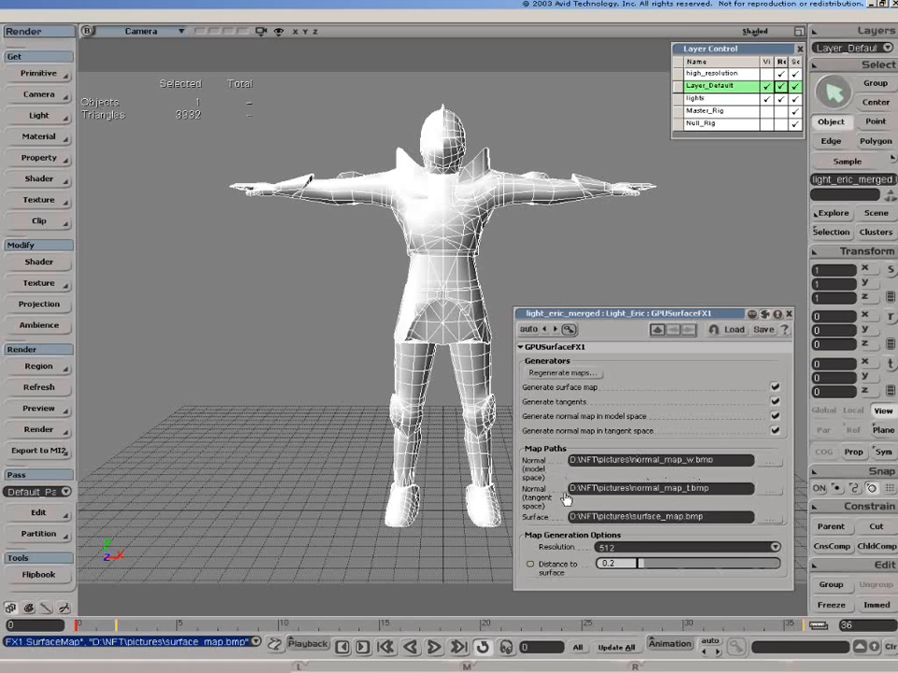
pyautogui.click(625, 546)
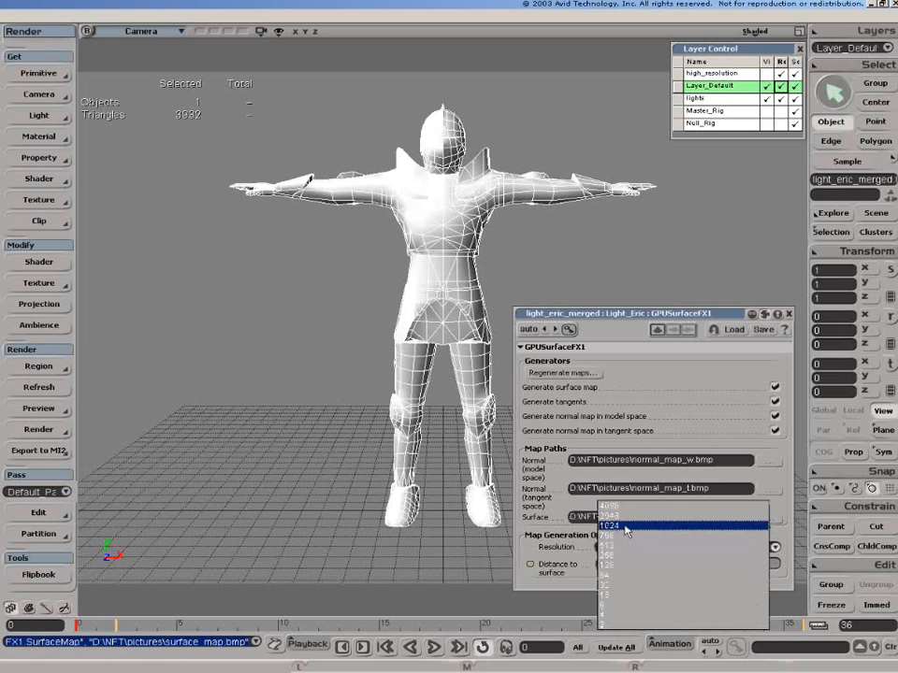
pyautogui.click(608, 525)
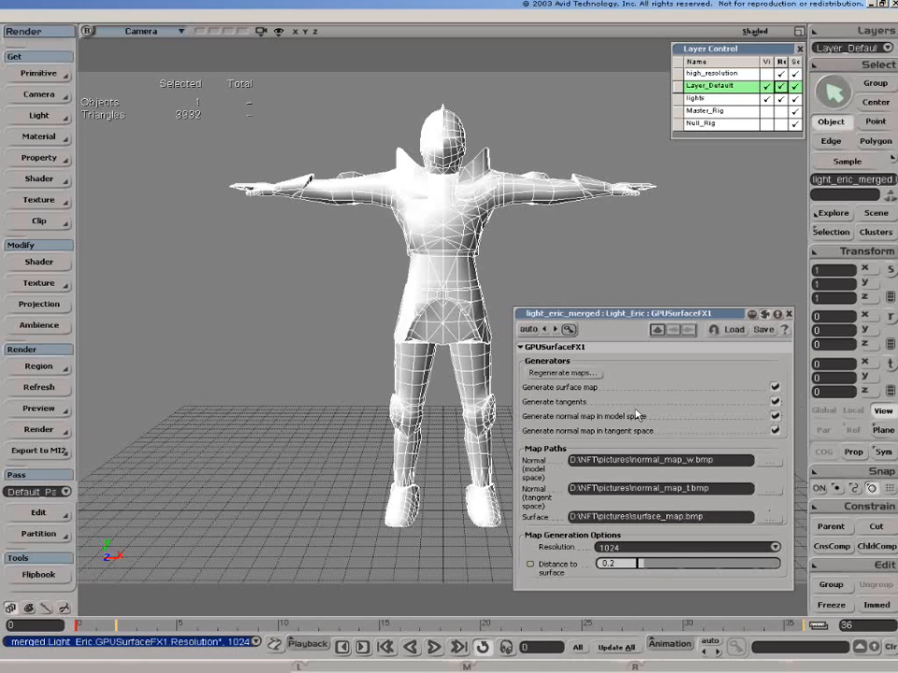
pyautogui.click(575, 373)
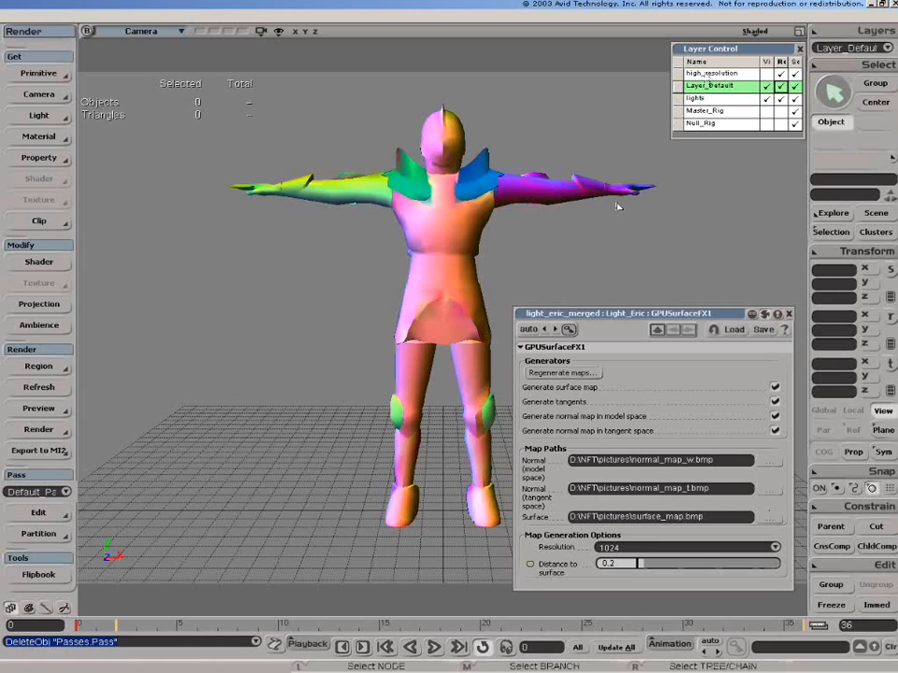
# Apply the Cg "Diffuse bump map" preset to the knight's cloth_material in the Render Tree
pyautogui.click(462, 242)
pyautogui.click(788, 313)
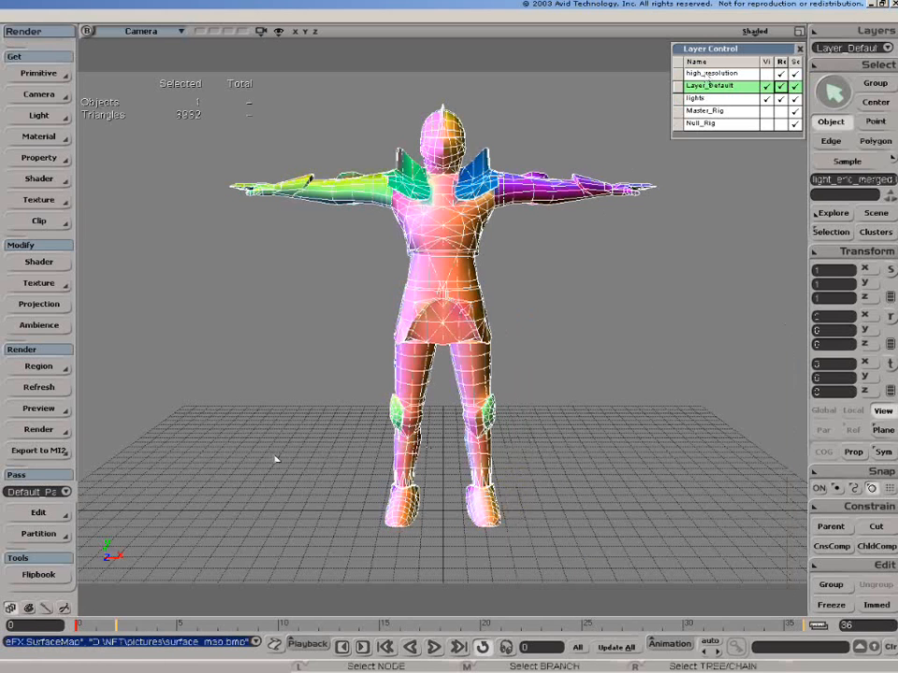
pyautogui.press('7')
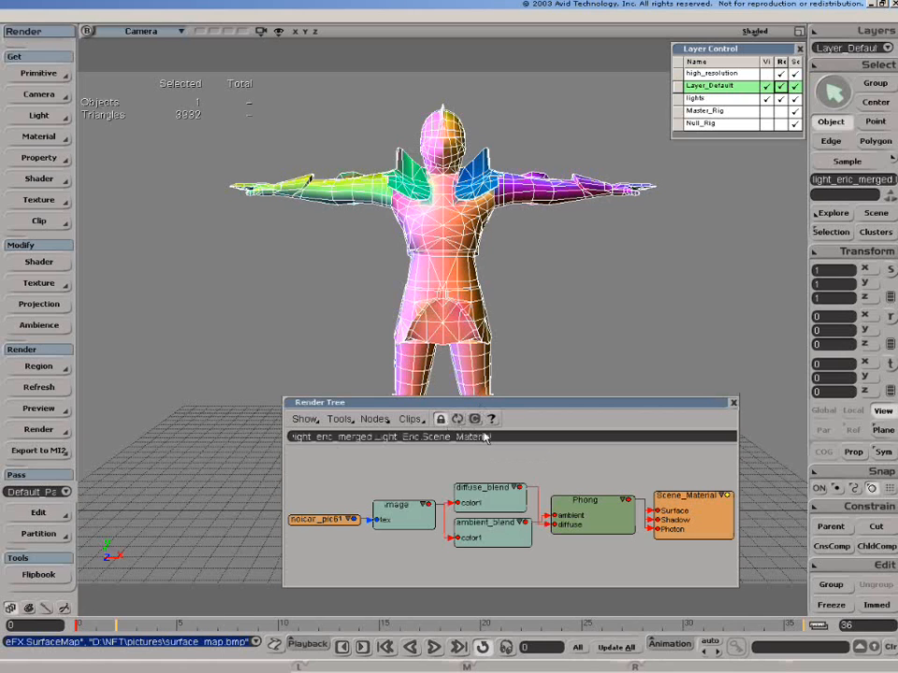
pyautogui.click(481, 436)
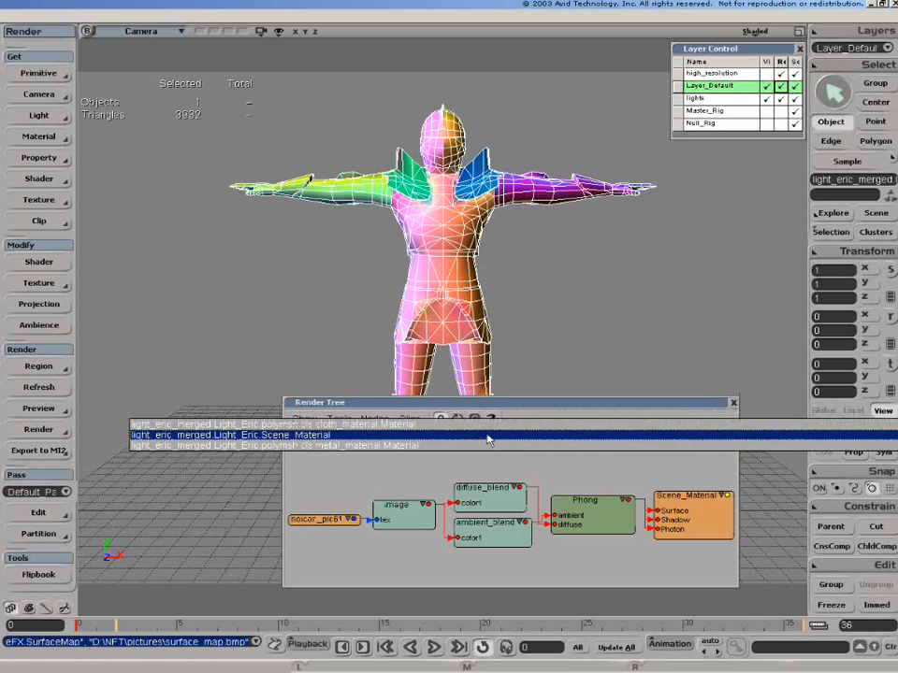
pyautogui.click(485, 426)
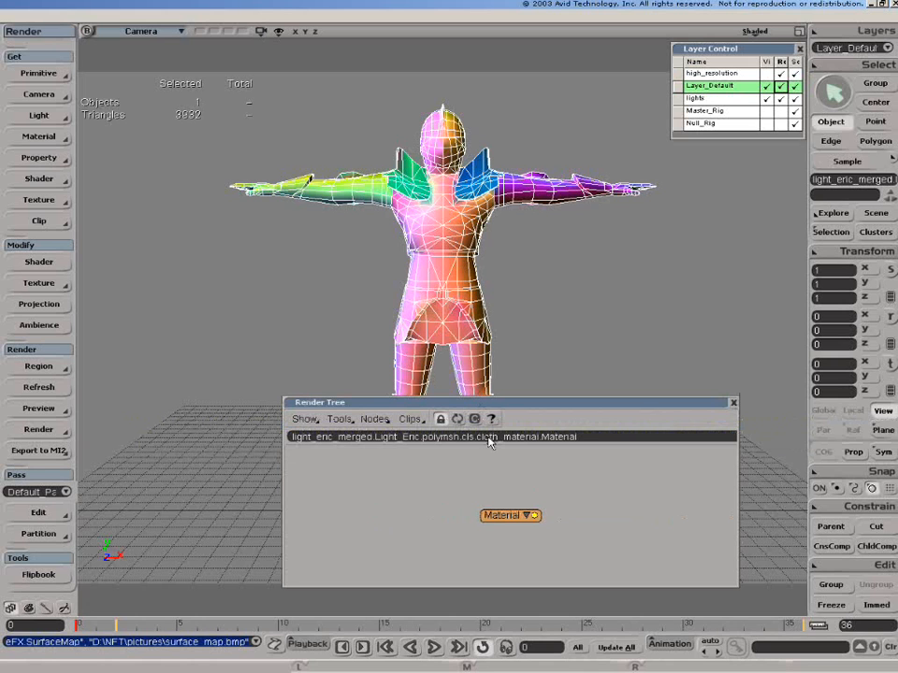
pyautogui.click(488, 437)
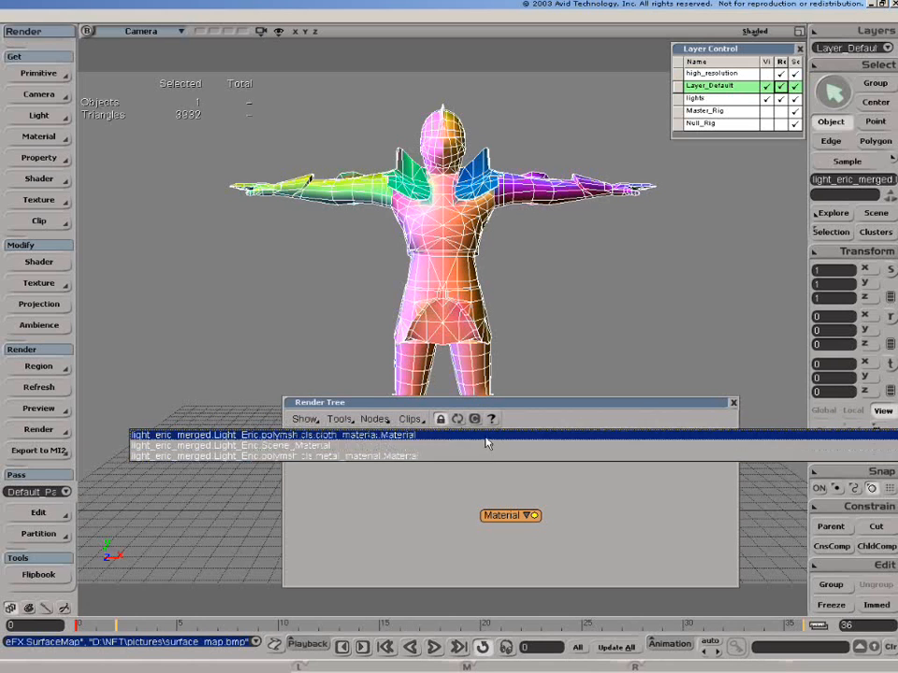
pyautogui.click(486, 440)
pyautogui.hotkey('alt', '5')
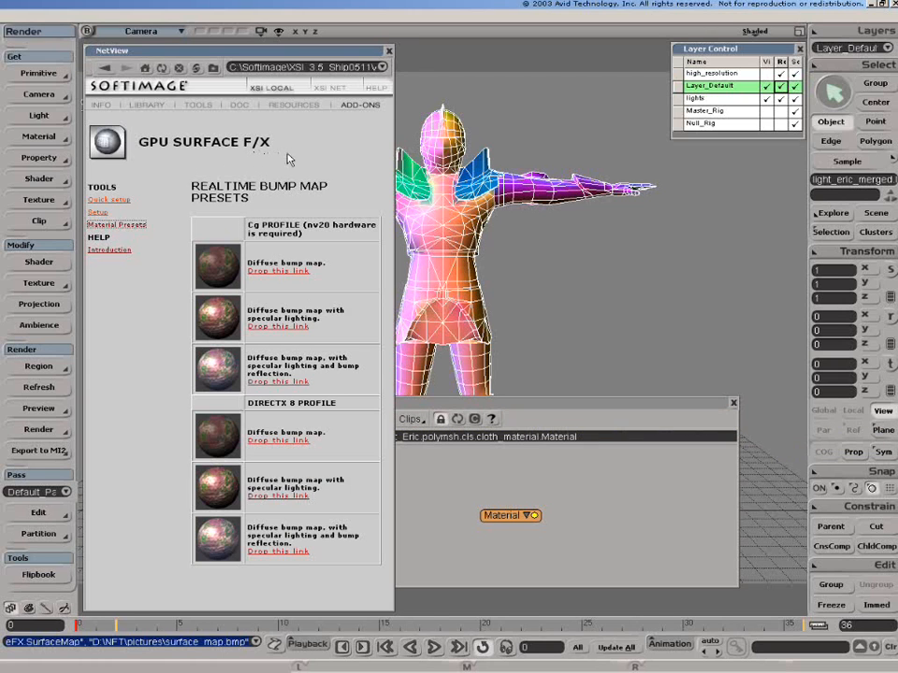
pyautogui.moveTo(283, 272); pyautogui.dragTo(499, 522)
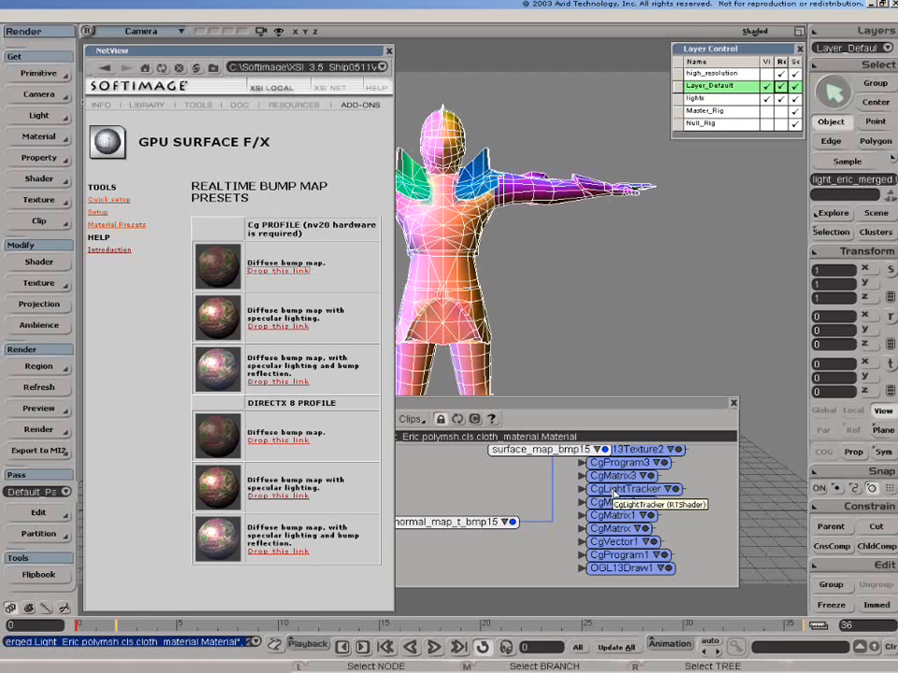
# Apply the Cg diffuse bump map preset with specular lighting and bump reflection to the knight's metal_material
pyautogui.click(533, 436)
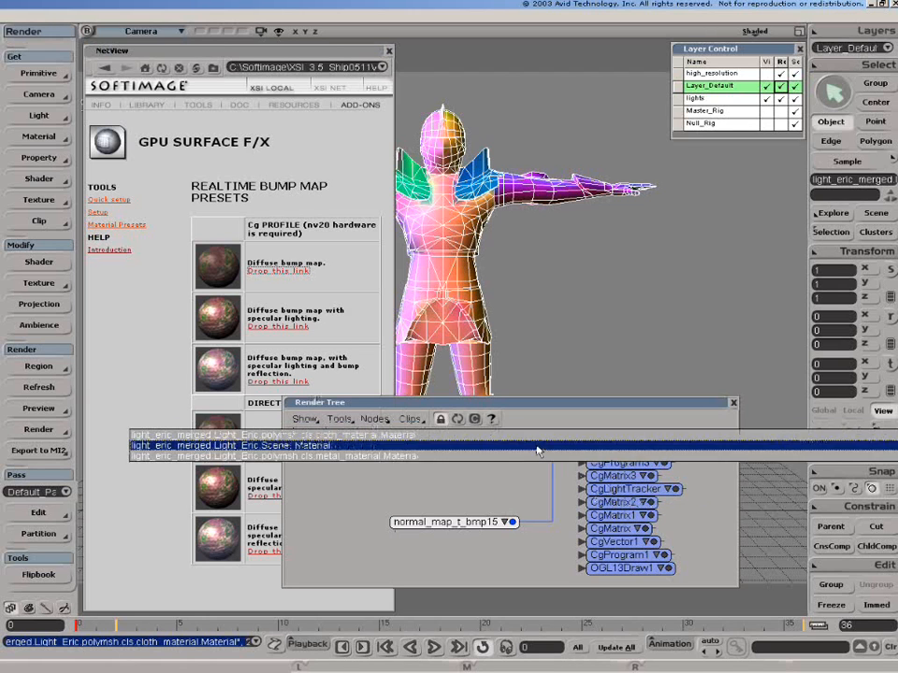
pyautogui.click(533, 458)
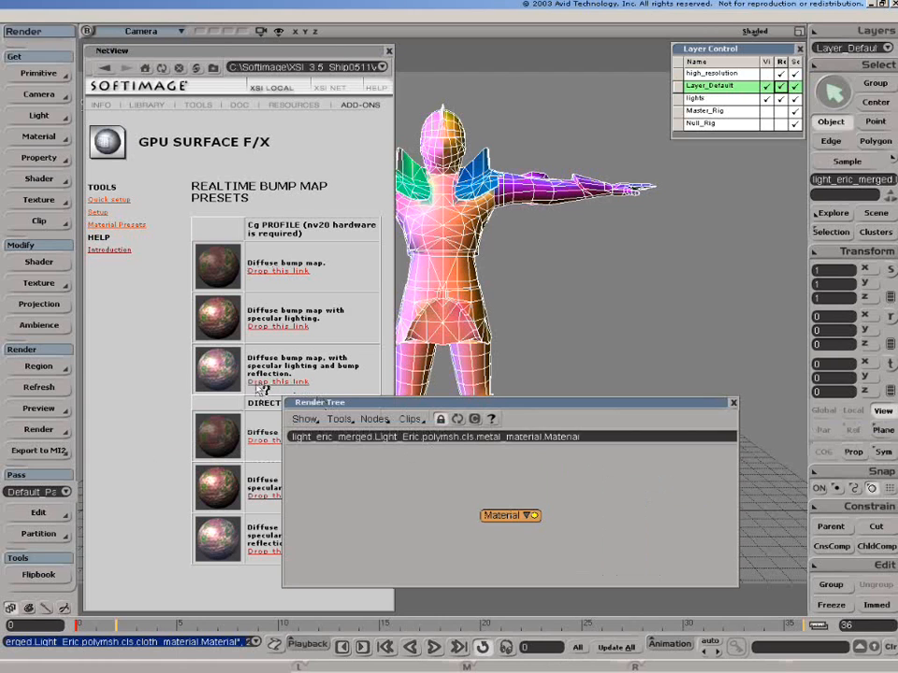
pyautogui.moveTo(260, 391); pyautogui.dragTo(490, 522)
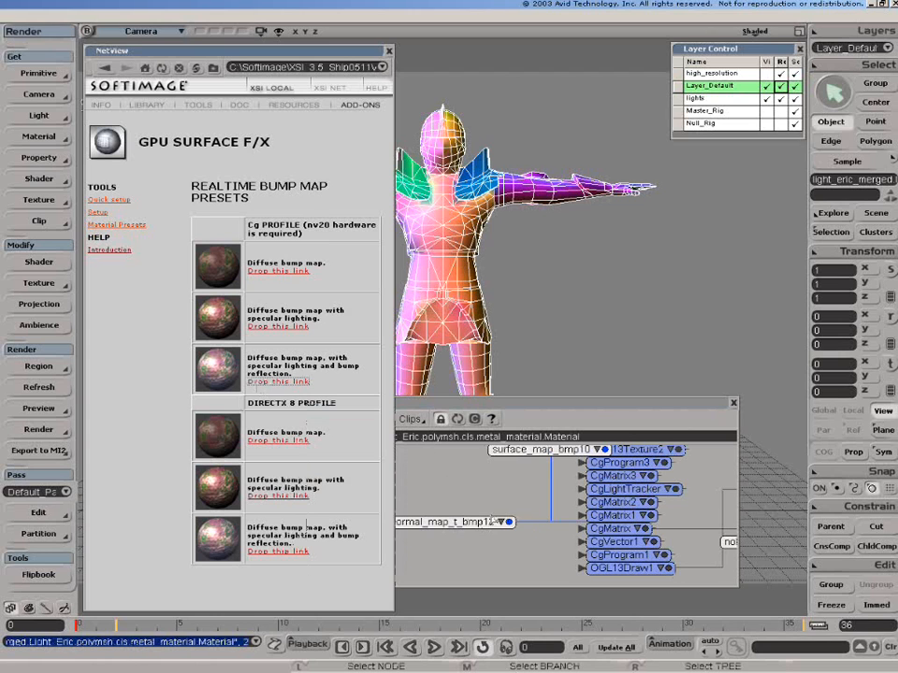
pyautogui.click(458, 420)
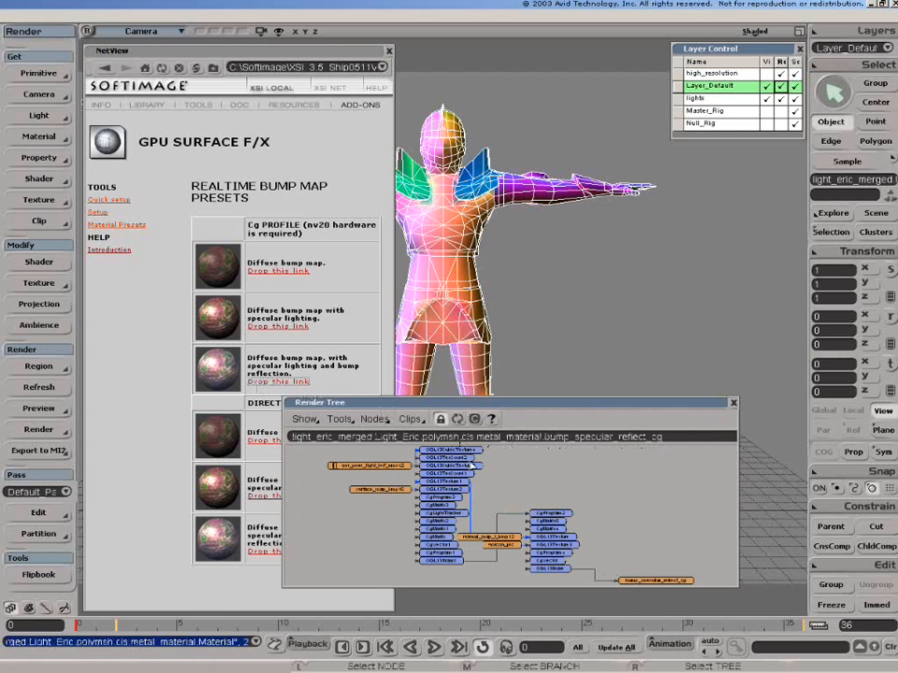
pyautogui.moveTo(654, 581); pyautogui.dragTo(637, 566)
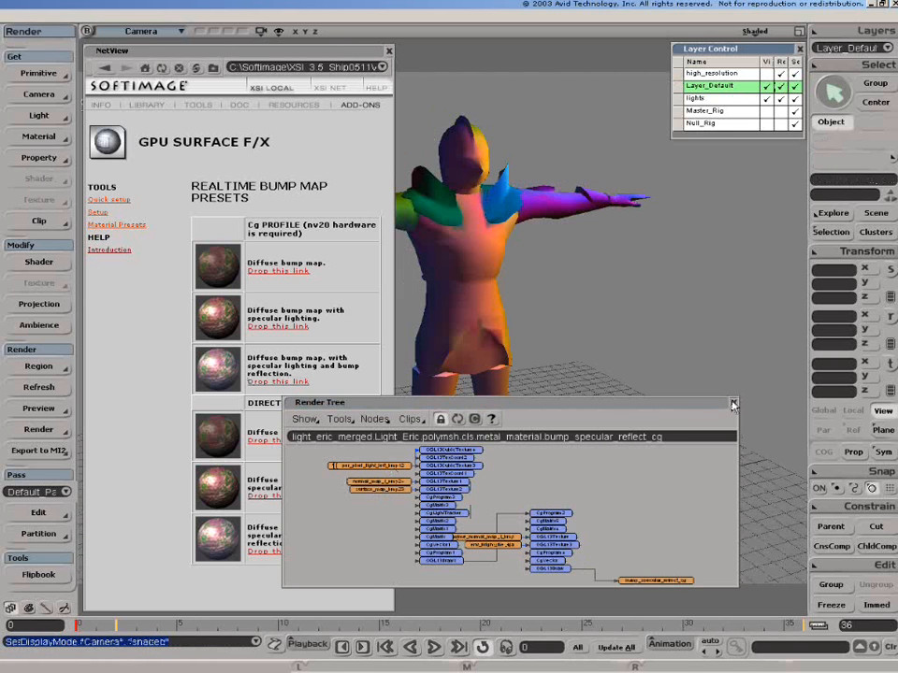
# Close the Render Tree and NetView, and display the camera view with Realtime Shaders
pyautogui.click(734, 404)
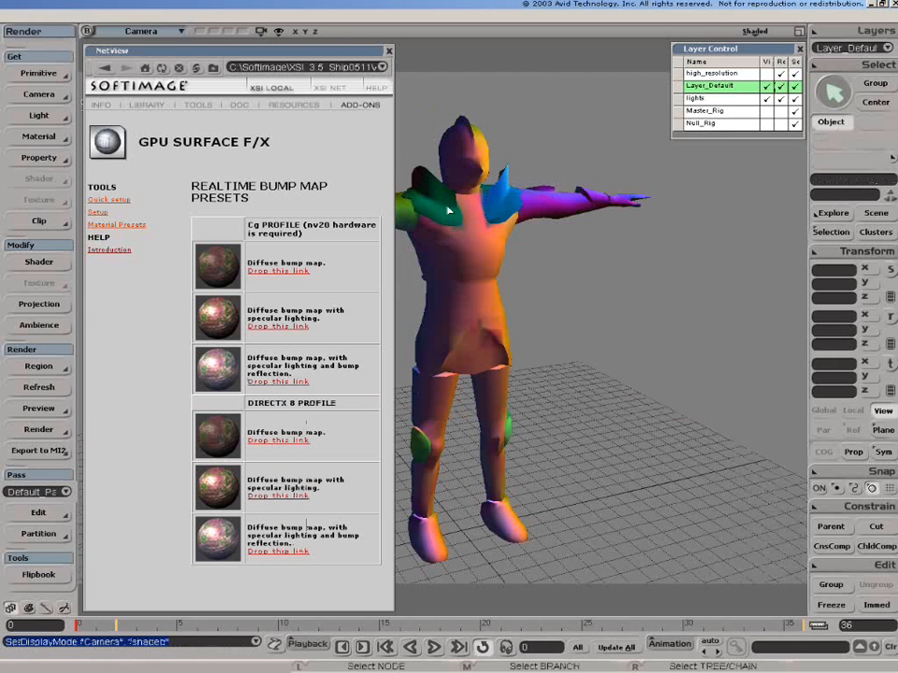
pyautogui.click(390, 50)
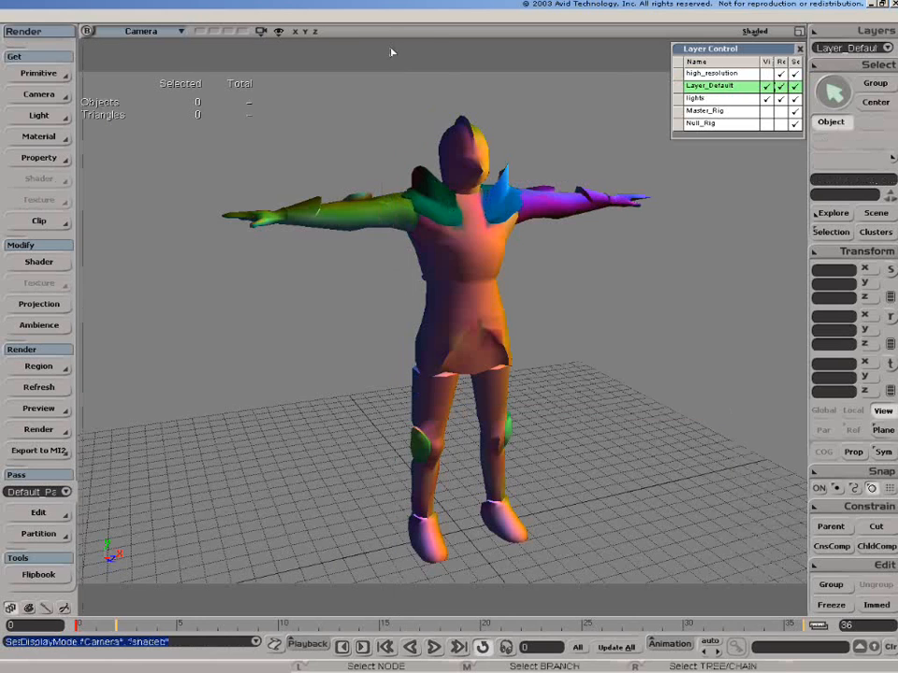
pyautogui.click(758, 31)
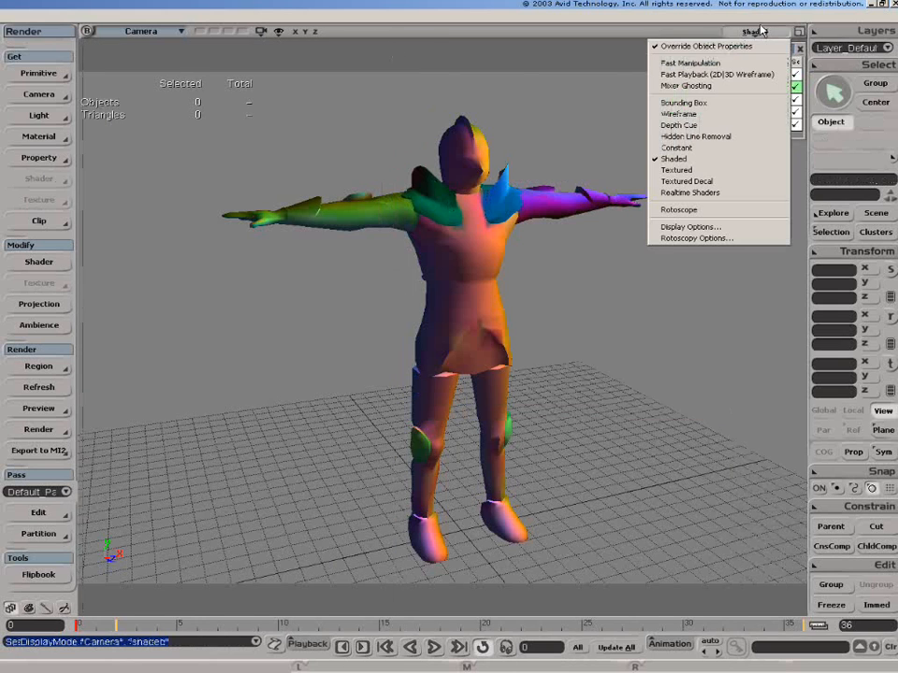
pyautogui.click(728, 193)
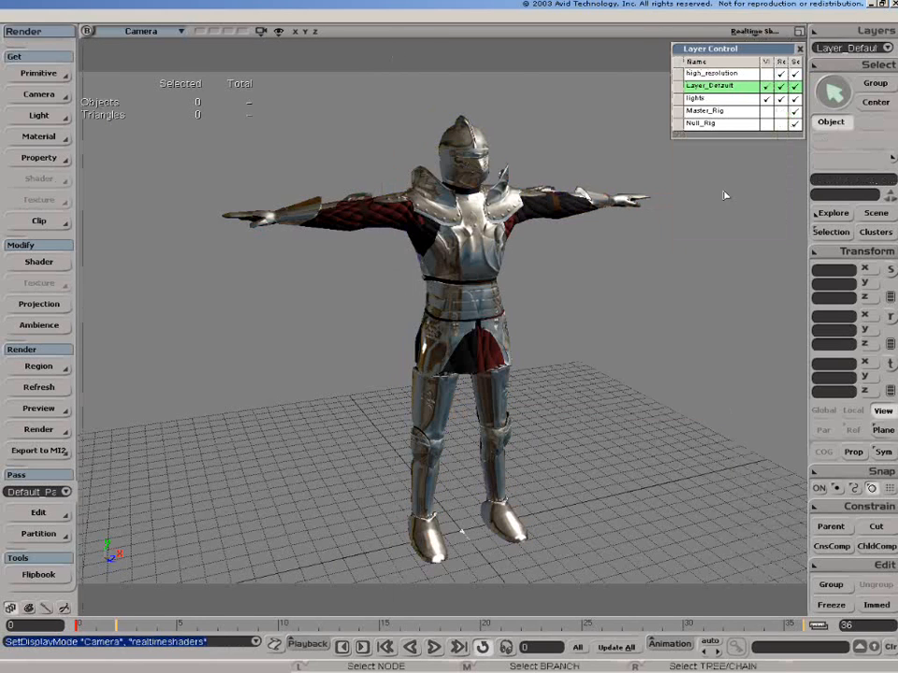
pyautogui.moveTo(662, 290)
pyautogui.mouseDown(button='middle')
pyautogui.moveTo(652, 281)
pyautogui.moveTo(593, 291)
pyautogui.moveTo(615, 281)
pyautogui.moveTo(659, 286)
pyautogui.mouseUp(button='middle')
# Select the scene's light and make lights visible in the camera view
pyautogui.click(875, 214)
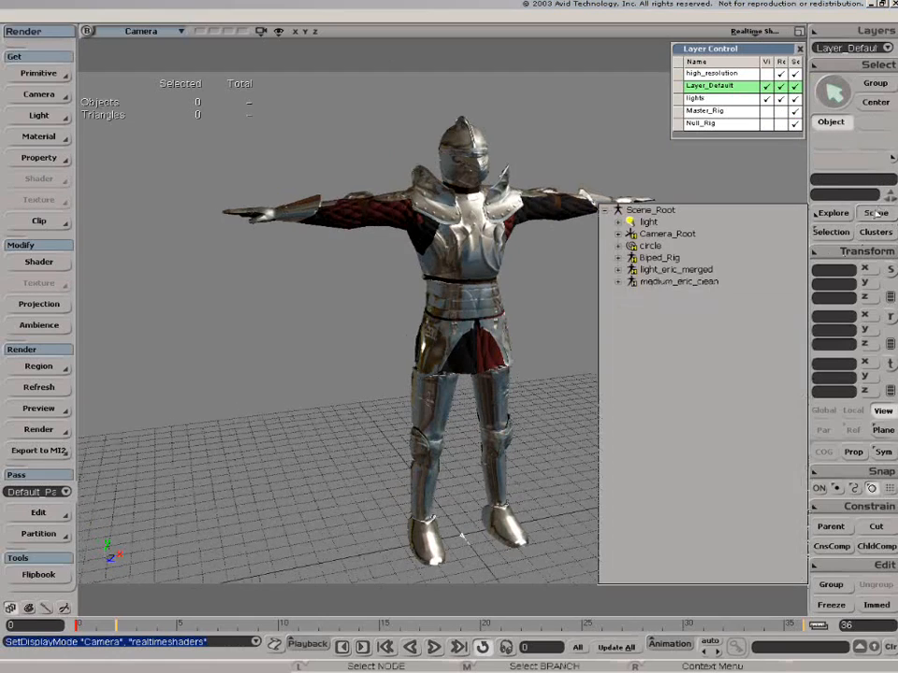
pyautogui.click(648, 222)
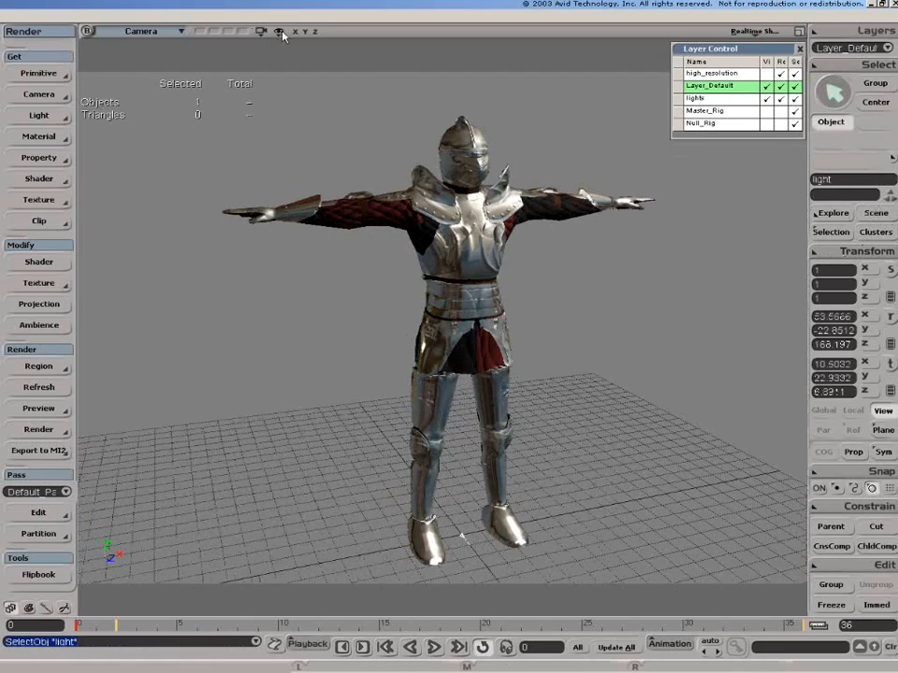
pyautogui.click(278, 32)
pyautogui.click(296, 90)
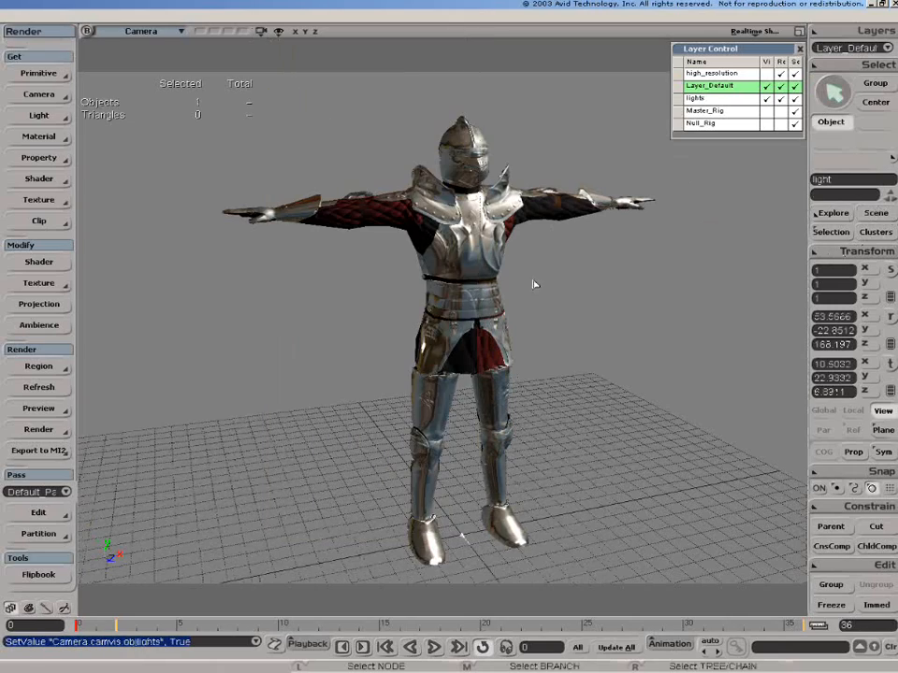
# Translate the light around the knight, placing it low in front at about X 9.15, Y 9.33, Z 11.98
pyautogui.scroll(10, 534, 284)
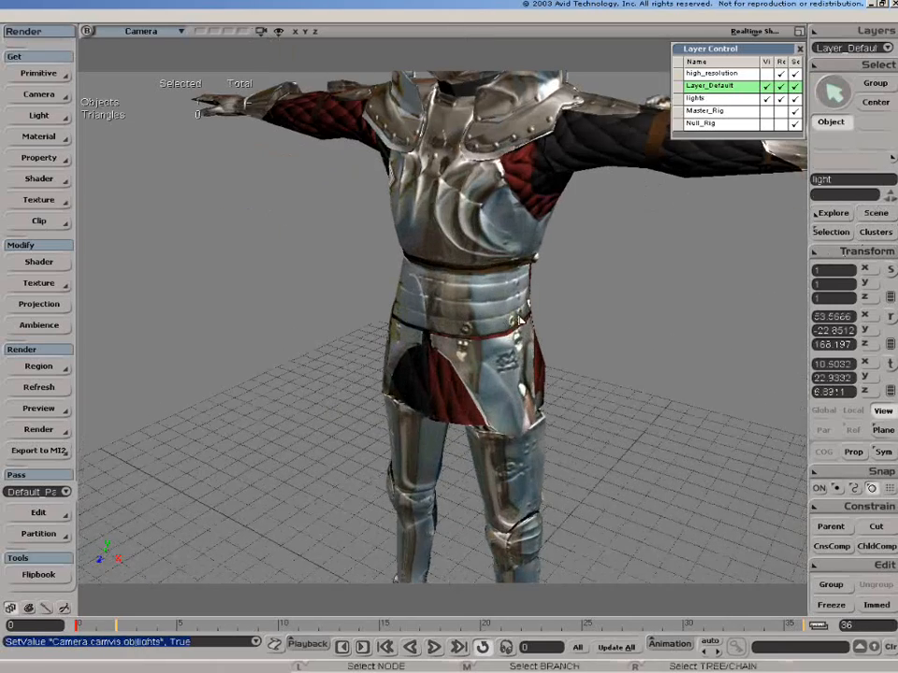
pyautogui.press('o')
pyautogui.moveTo(521, 320)
pyautogui.mouseDown()
pyautogui.moveTo(572, 267)
pyautogui.moveTo(511, 202)
pyautogui.moveTo(482, 293)
pyautogui.moveTo(535, 320)
pyautogui.mouseUp()
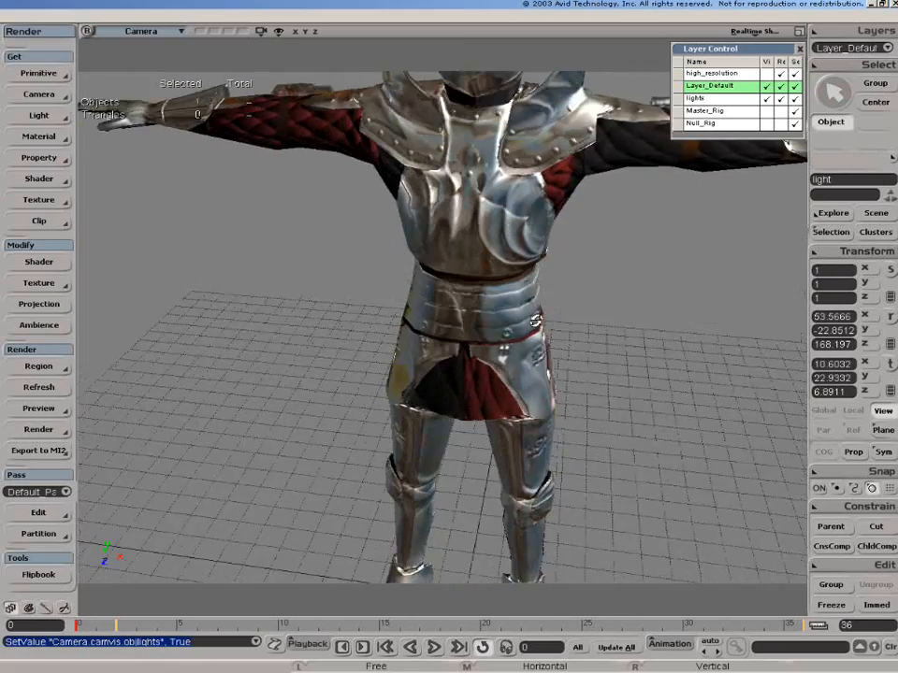
pyautogui.scroll(-10, 535, 321)
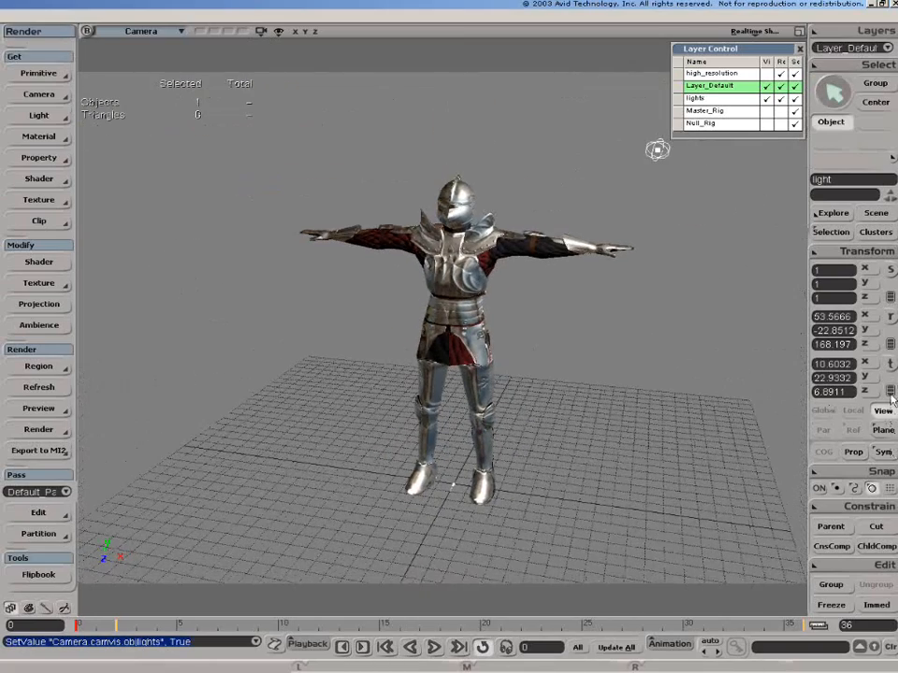
pyautogui.click(891, 392)
pyautogui.moveTo(713, 373); pyautogui.dragTo(576, 356)
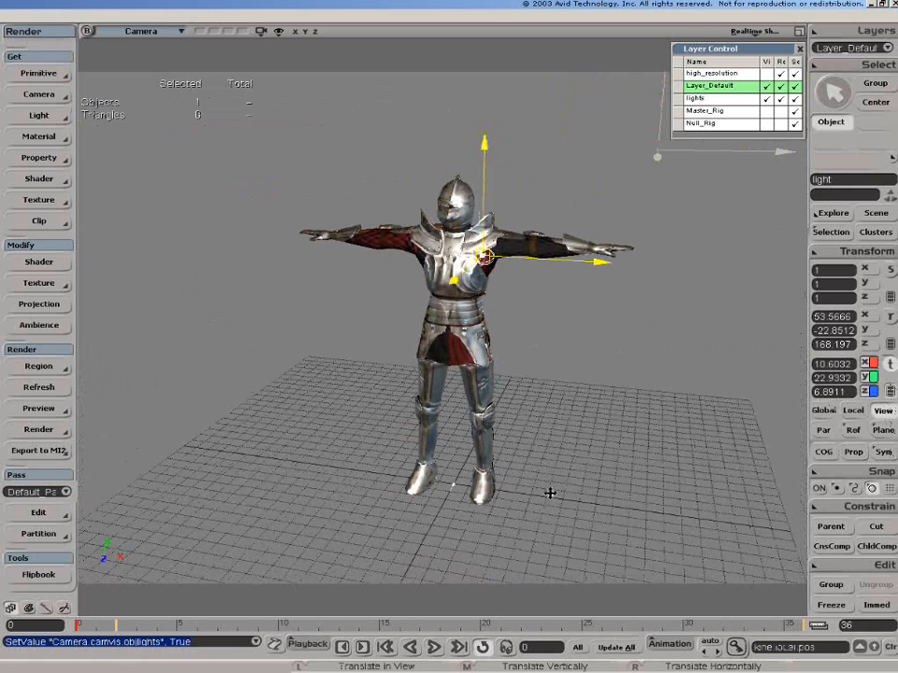
pyautogui.moveTo(397, 513); pyautogui.dragTo(362, 569)
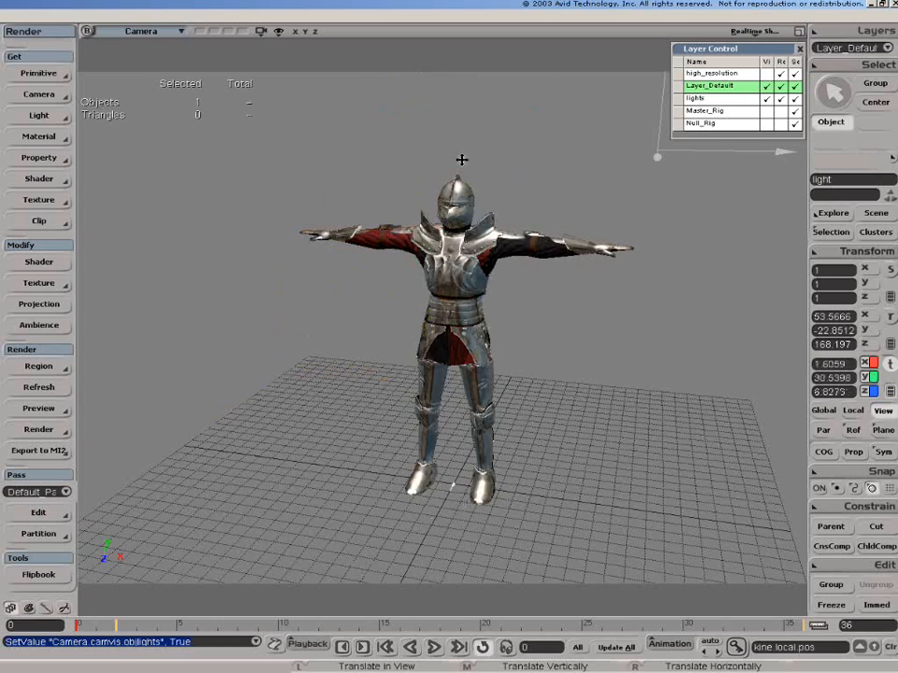
pyautogui.moveTo(351, 380); pyautogui.dragTo(345, 506)
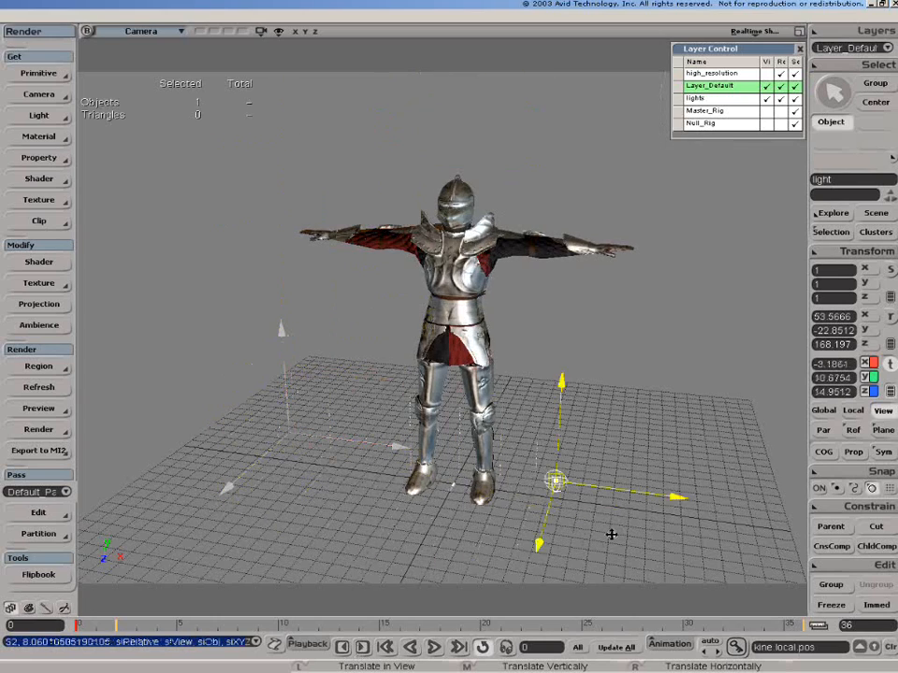
pyautogui.moveTo(611, 535); pyautogui.dragTo(551, 499)
pyautogui.press('o')
pyautogui.press('p')
pyautogui.press('o')
pyautogui.press('v')
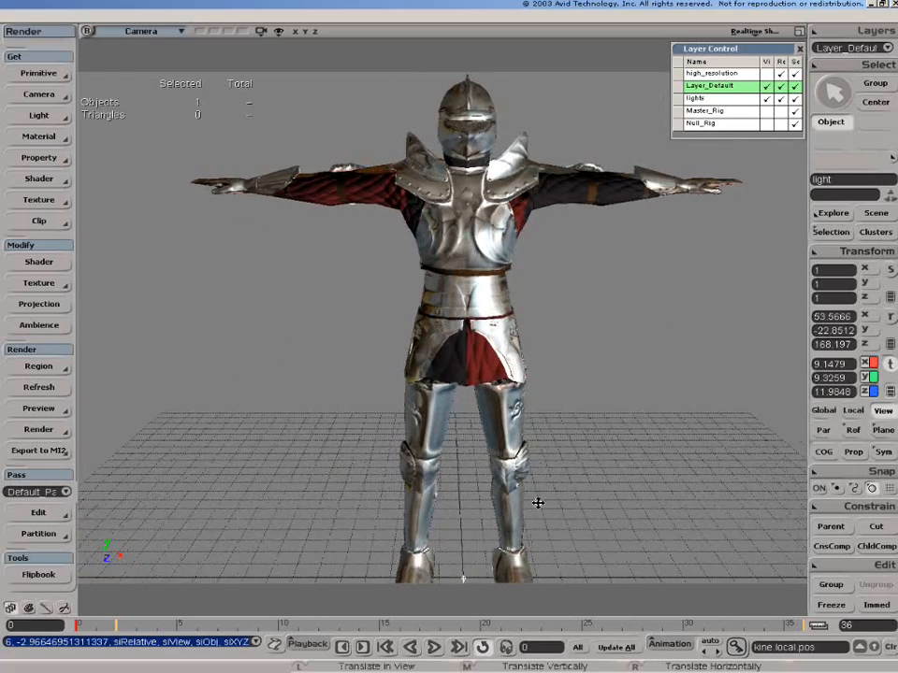